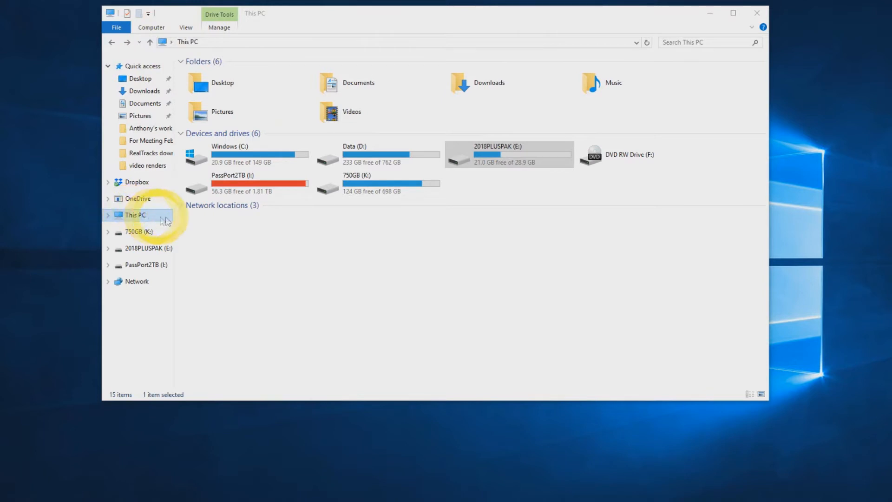
# Step: Launch BB2018_Setup from the Installers folder on the 2018PLUSPAK (E:) drive
pyautogui.doubleClick(493, 155)
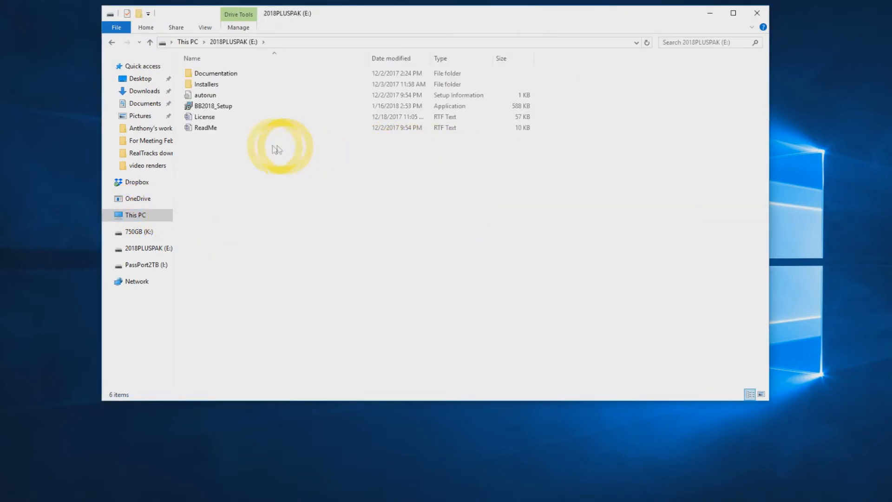
pyautogui.click(206, 83)
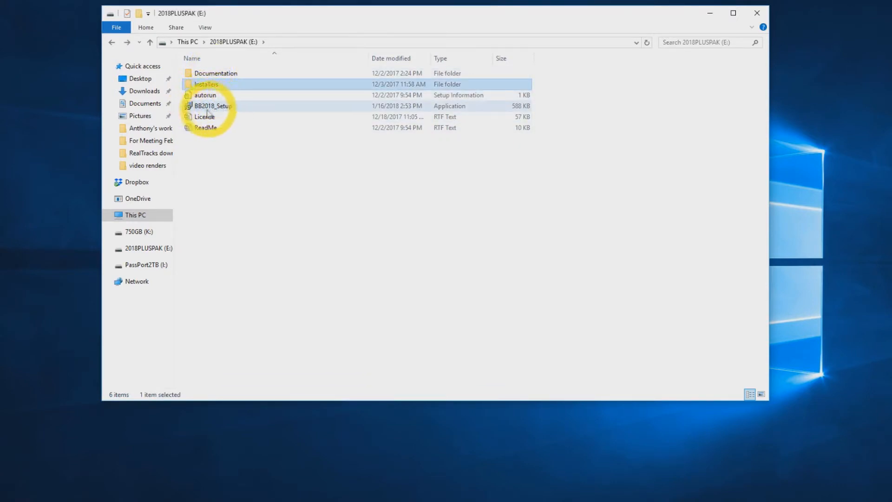
pyautogui.doubleClick(213, 106)
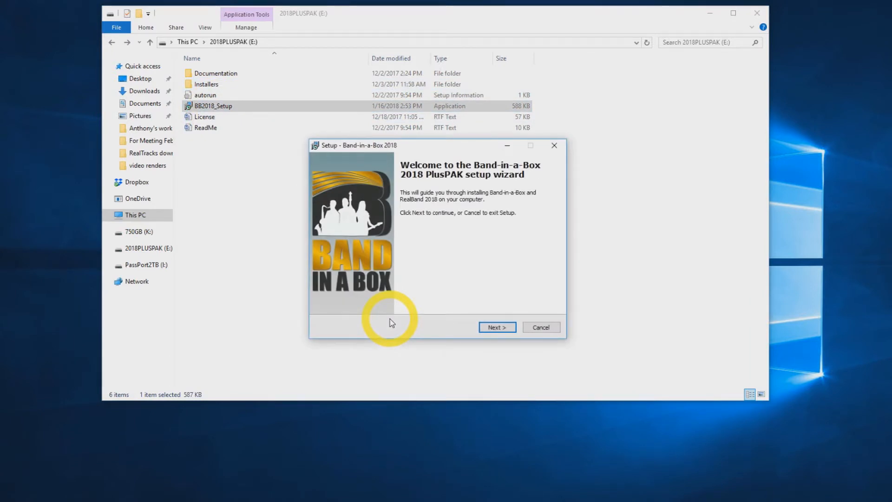
# Step: Accept the license agreement and keep the default D:\bb and D:\RealBand folders
pyautogui.click(493, 330)
pyautogui.moveTo(540, 217); pyautogui.dragTo(541, 273)
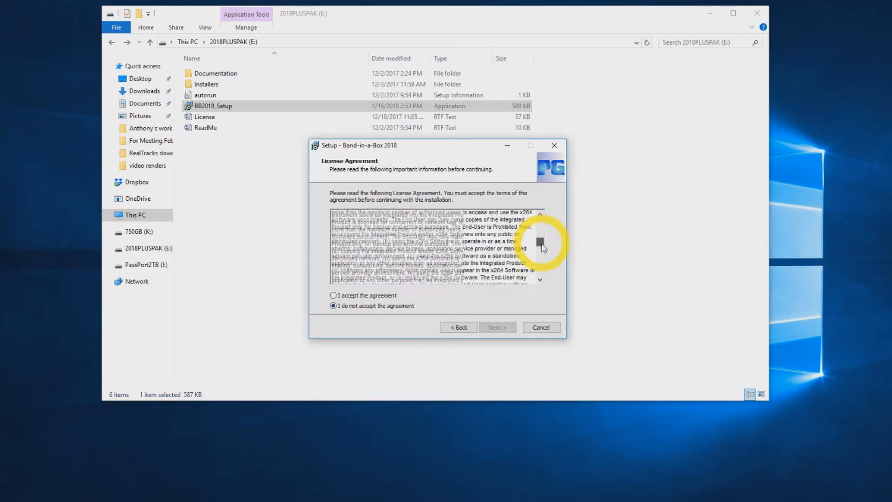
pyautogui.click(333, 296)
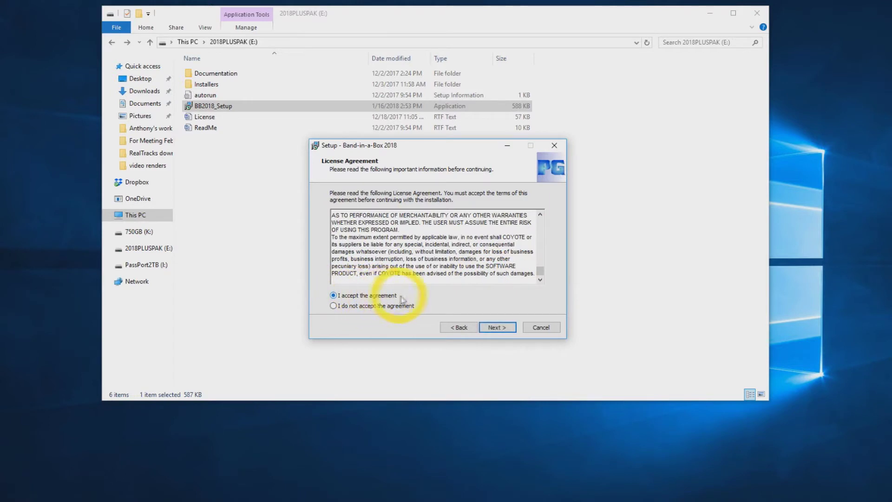
pyautogui.click(495, 327)
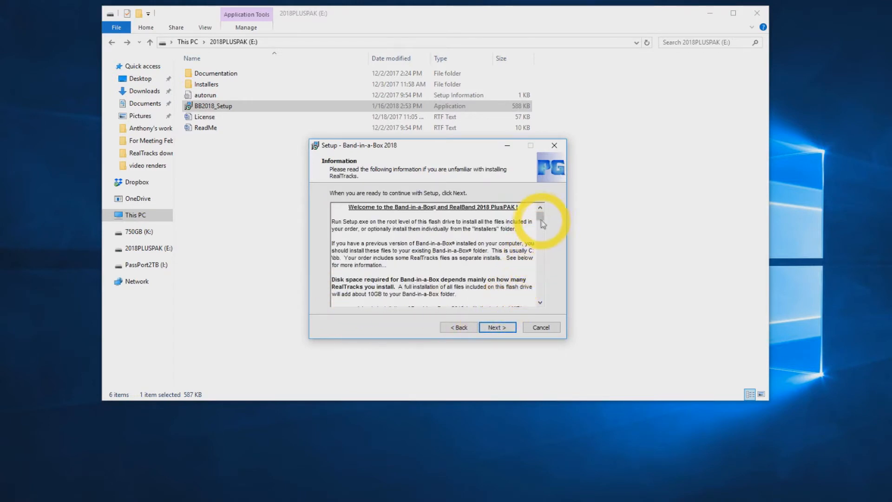
pyautogui.moveTo(539, 218); pyautogui.dragTo(541, 296)
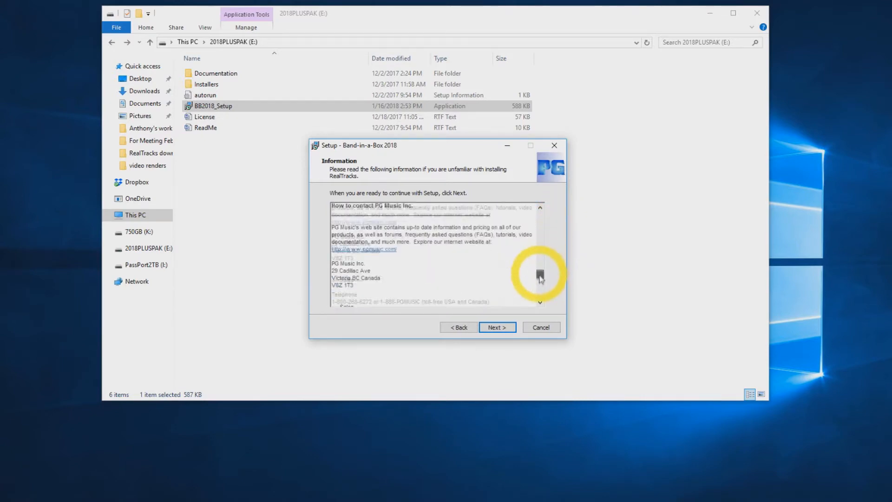
pyautogui.click(498, 328)
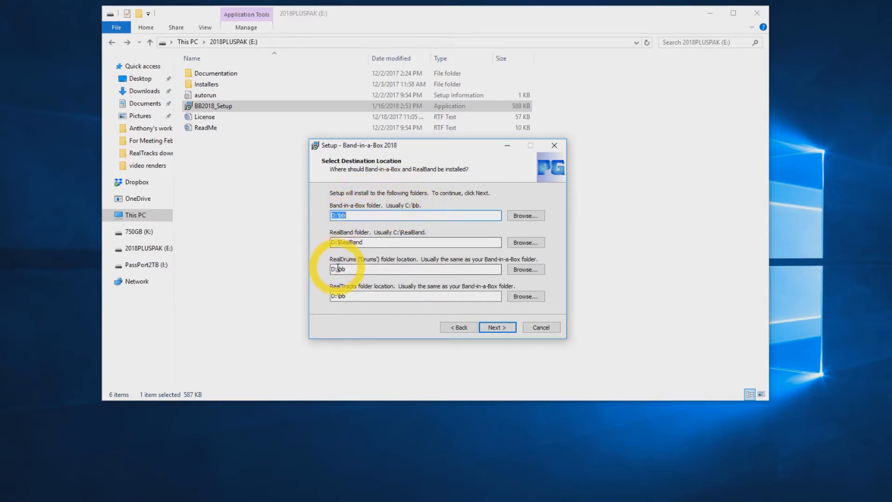
pyautogui.click(497, 327)
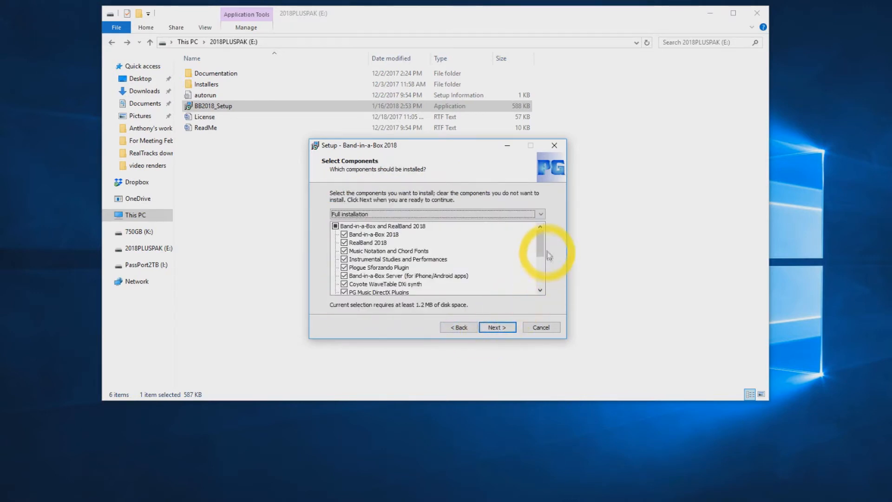
pyautogui.moveTo(540, 241); pyautogui.dragTo(544, 277)
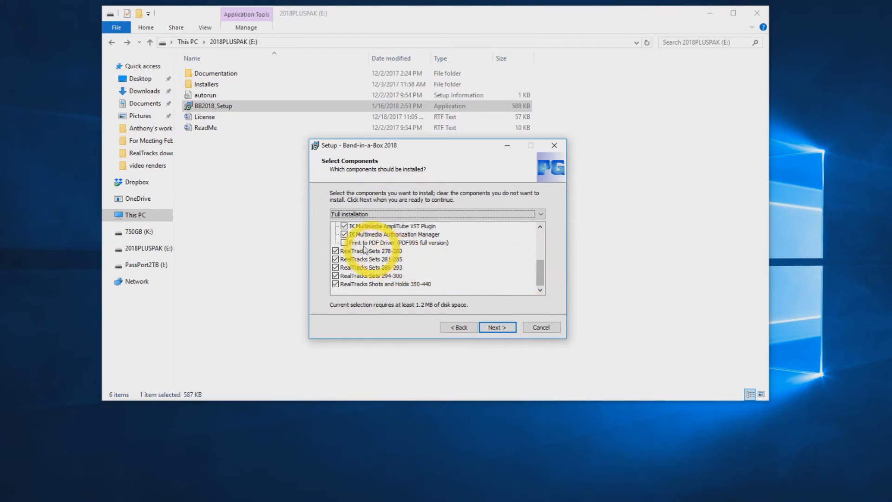
# Step: Install all components except the Print to PDF Driver and finish the wizard
pyautogui.click(344, 242)
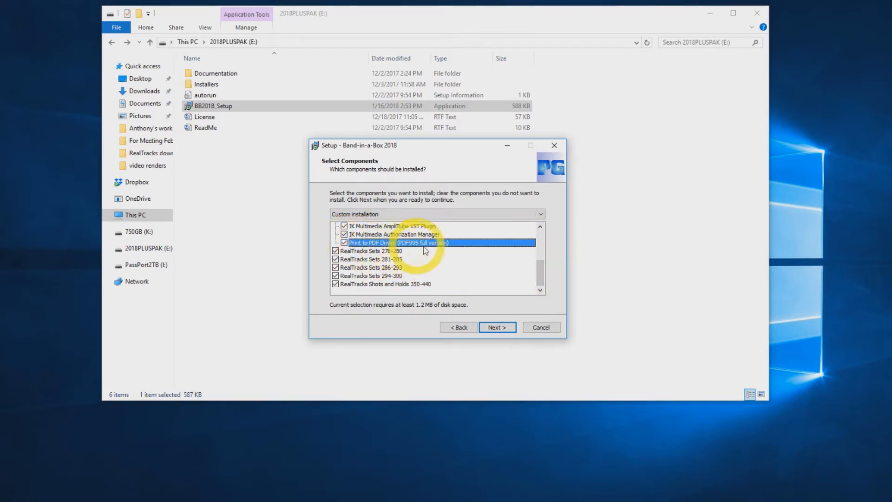
pyautogui.click(494, 327)
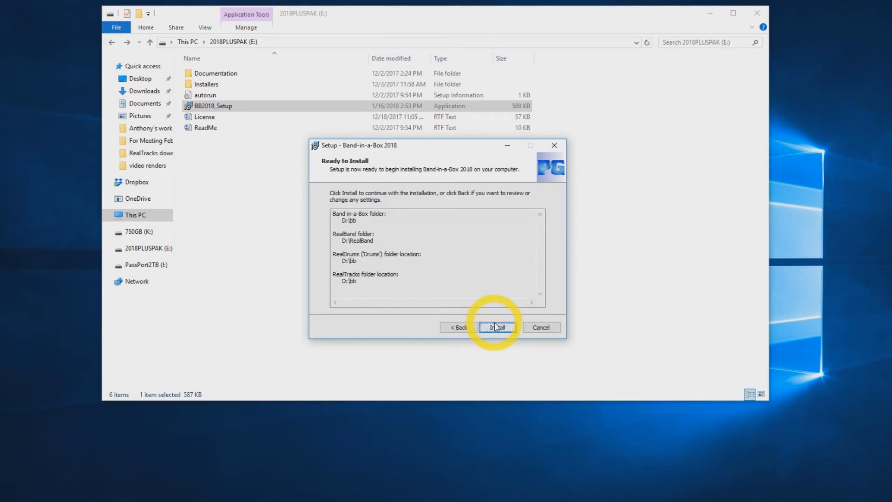
pyautogui.click(497, 329)
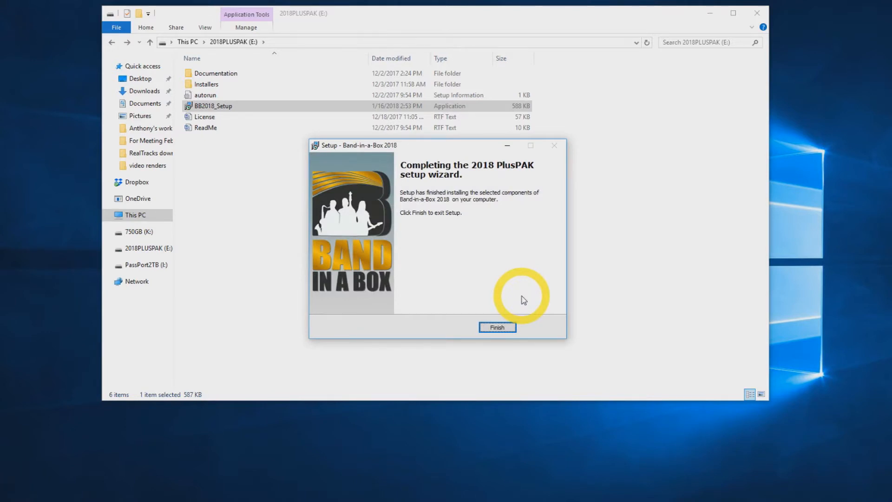
pyautogui.click(490, 329)
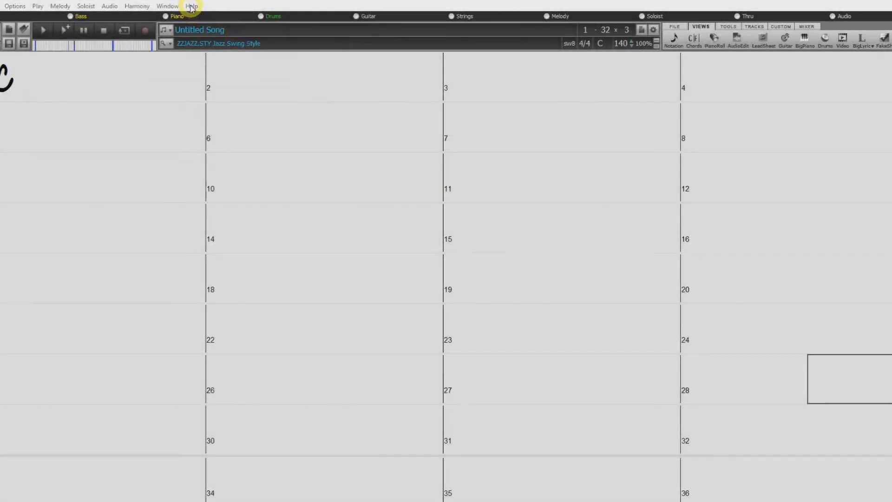
# Step: Start activation from Help > Activate Band-in-a-Box using Activate Now with a serial number
pyautogui.click(192, 7)
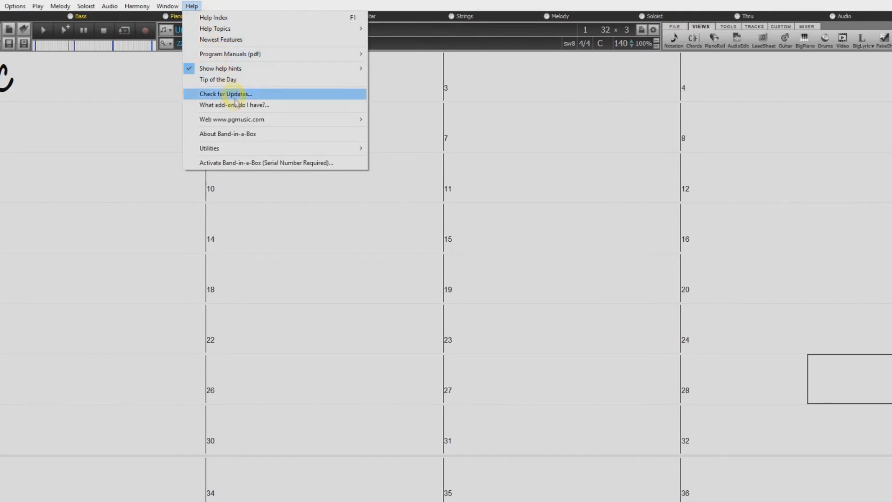
pyautogui.click(256, 162)
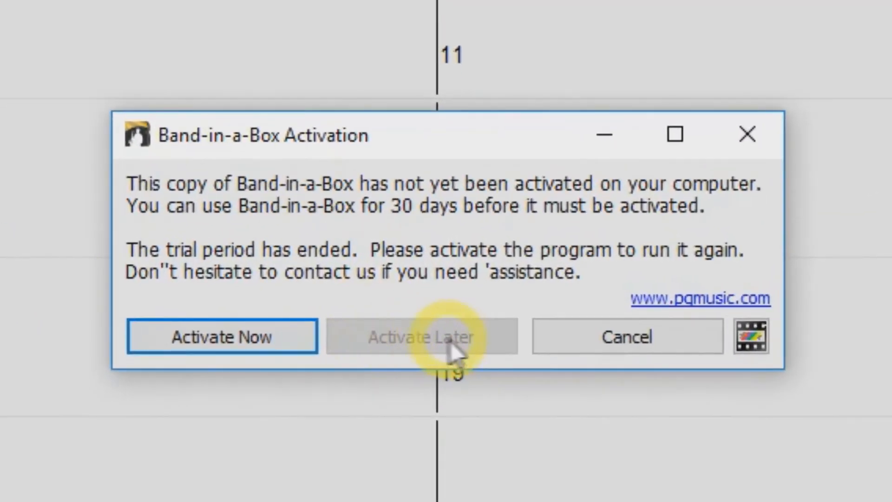
pyautogui.click(429, 300)
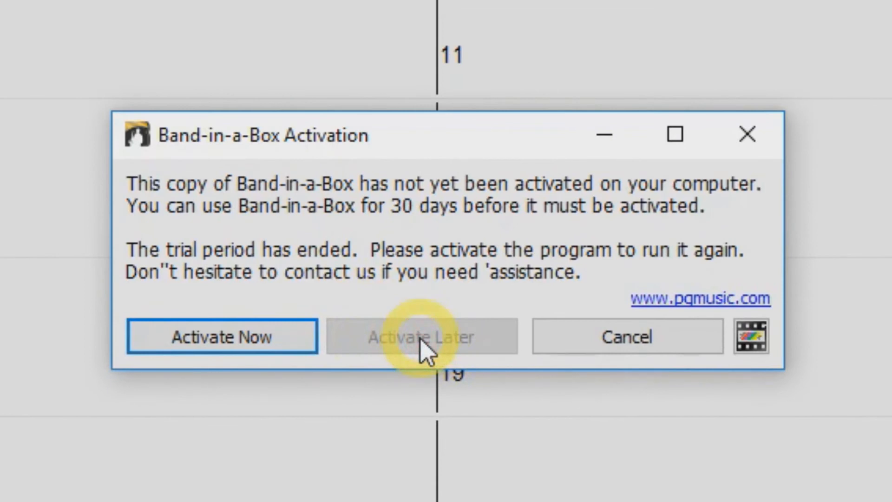
pyautogui.click(237, 337)
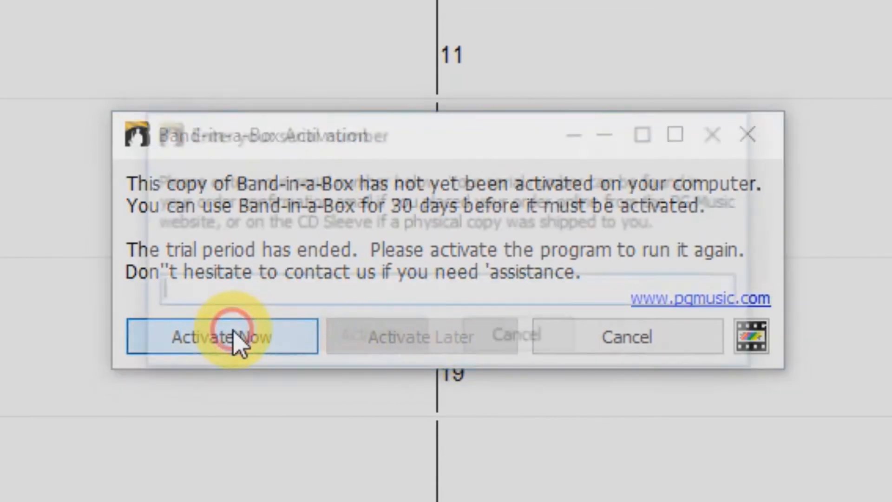
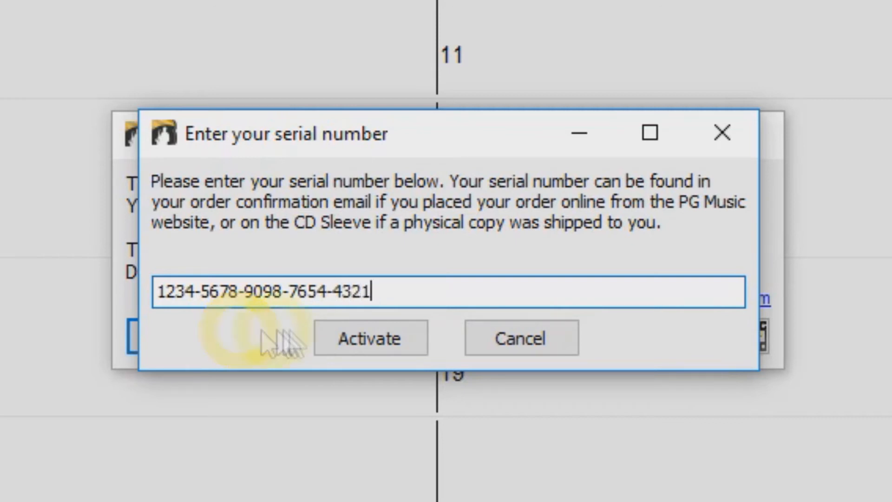
# Step: Submit the serial number for online activation, which returns an Automatic Activation Error
pyautogui.click(371, 337)
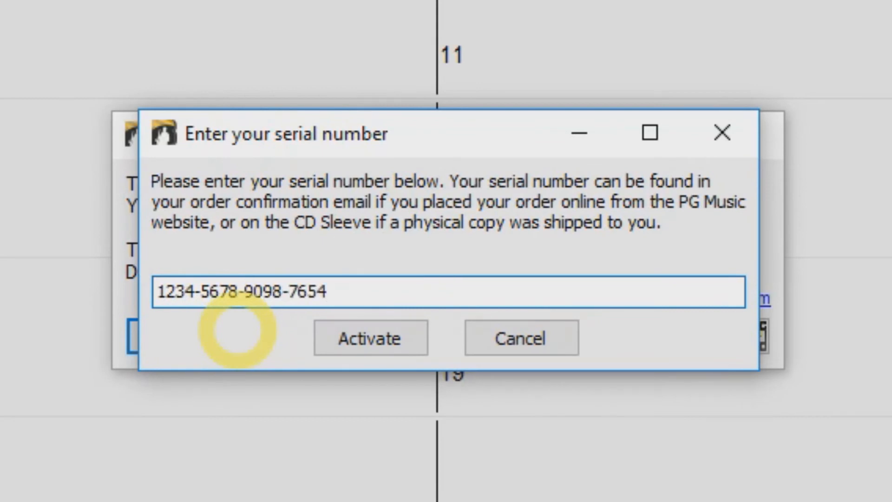
pyautogui.click(369, 338)
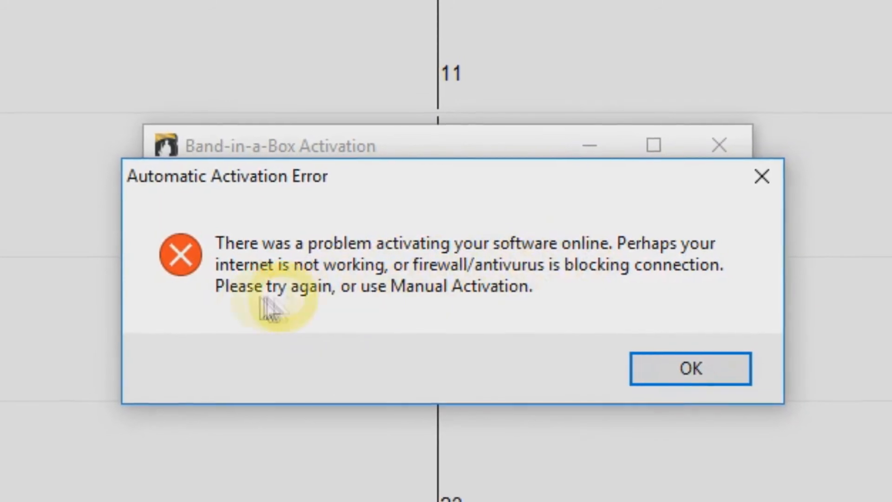
# Step: Dismiss the error and enter the activation code via Manual Activation until fully activated
pyautogui.click(665, 362)
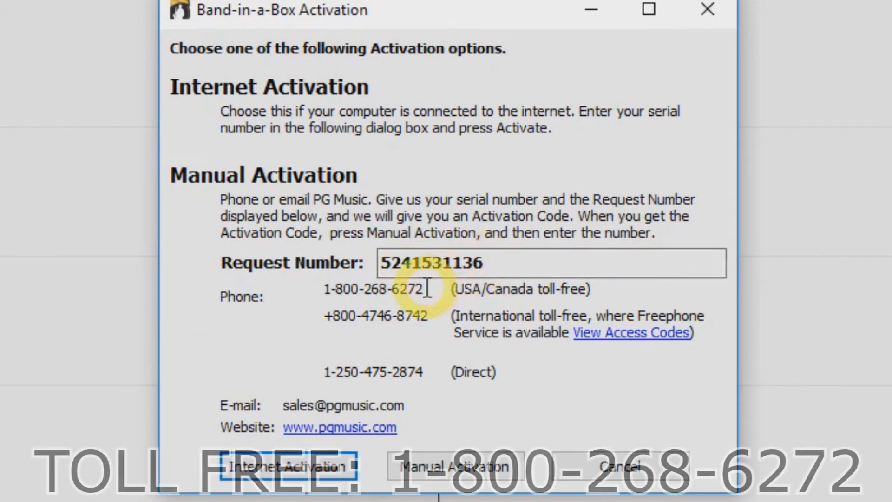
pyautogui.moveTo(422, 289); pyautogui.dragTo(317, 291)
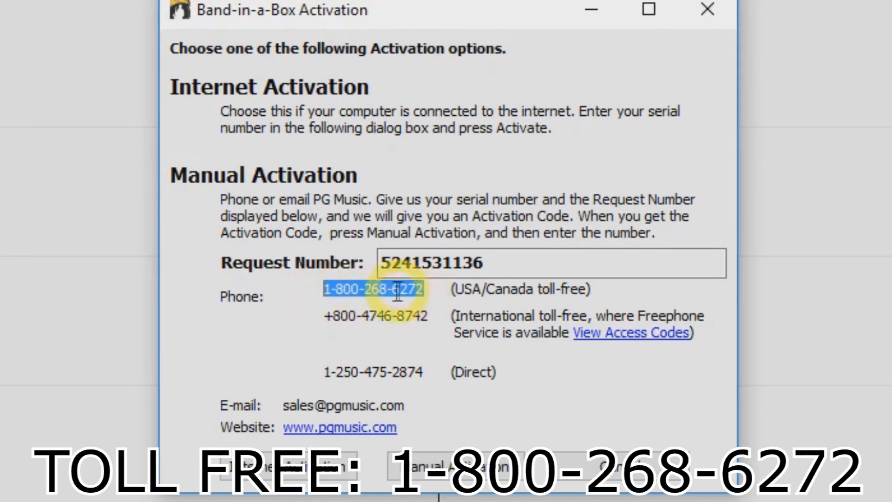
pyautogui.click(332, 289)
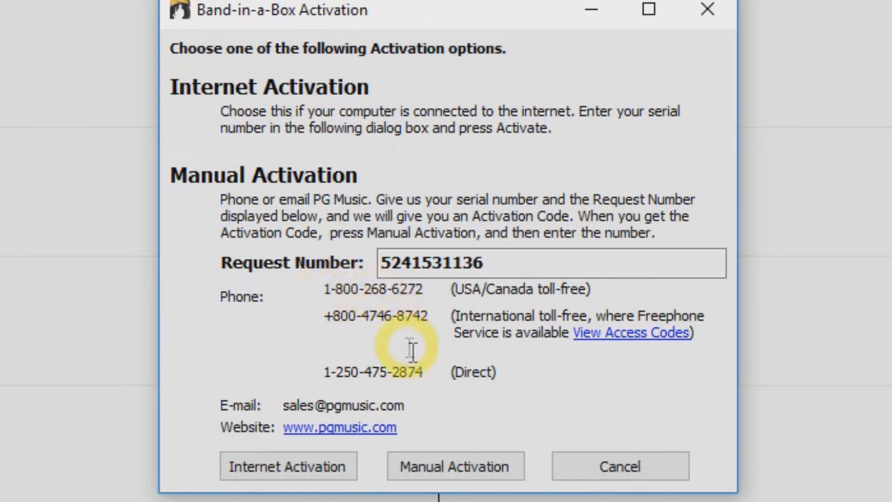
pyautogui.click(440, 456)
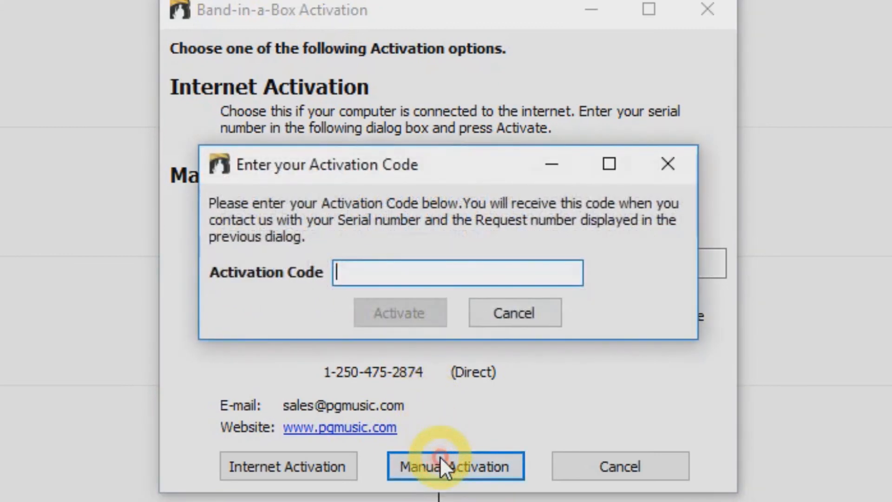
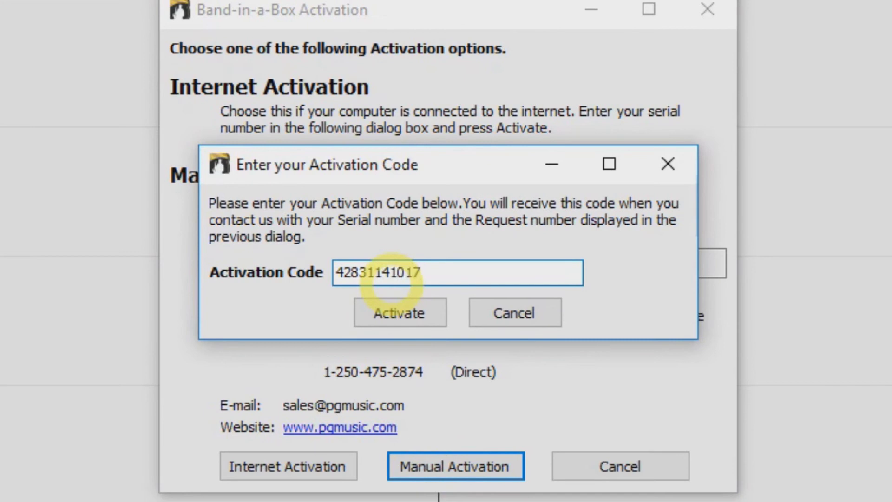
pyautogui.click(398, 313)
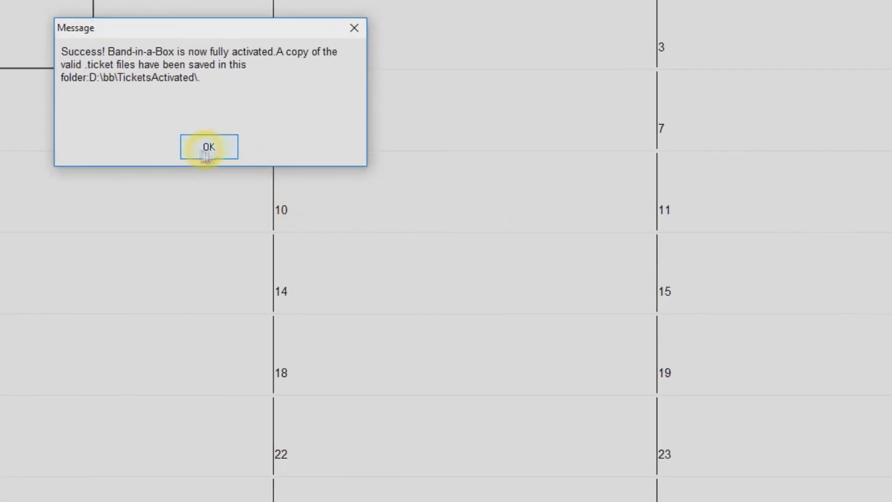
pyautogui.click(208, 146)
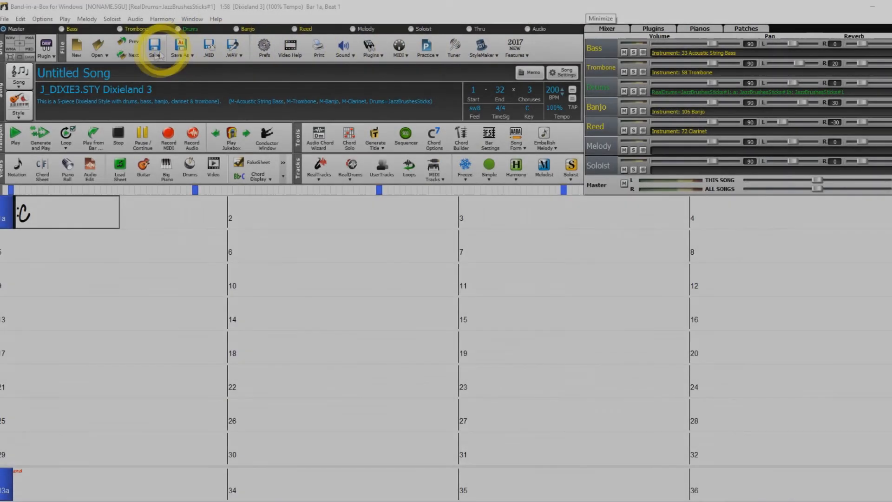
# Step: Confirm the StylePicker Fast Rebuild so the master list finds all 6065 styles
pyautogui.click(18, 105)
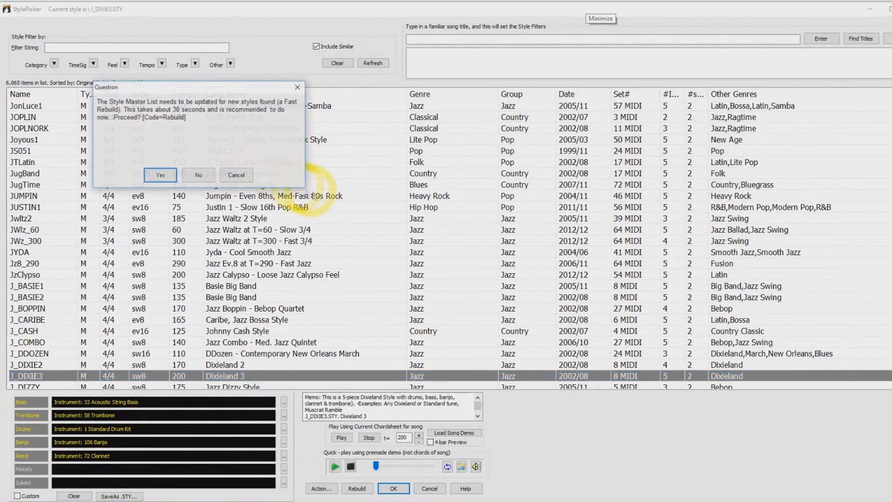
pyautogui.click(167, 175)
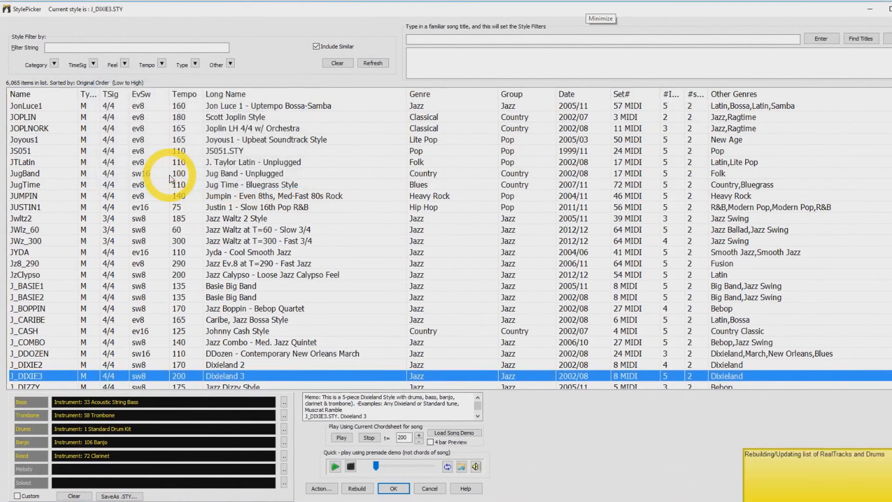